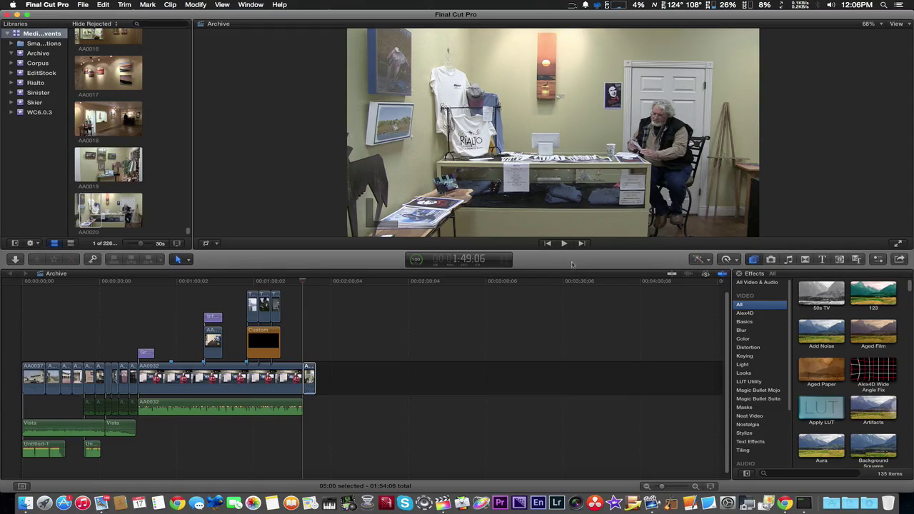
- Check which version of Final Cut Pro is installed
click(49, 5)
click(54, 17)
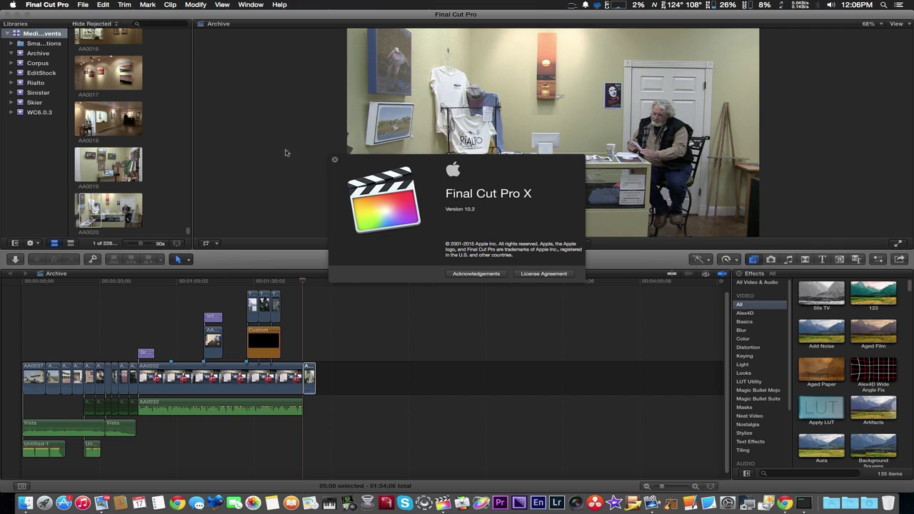
click(335, 162)
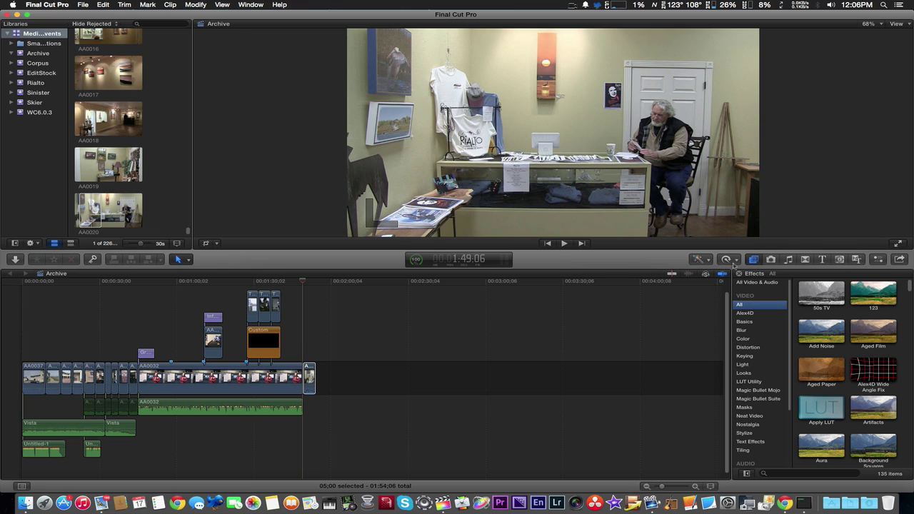
- Select the short AA0020 clip at the timeline's end and review its Reduce Noise effect in the Inspector
click(879, 261)
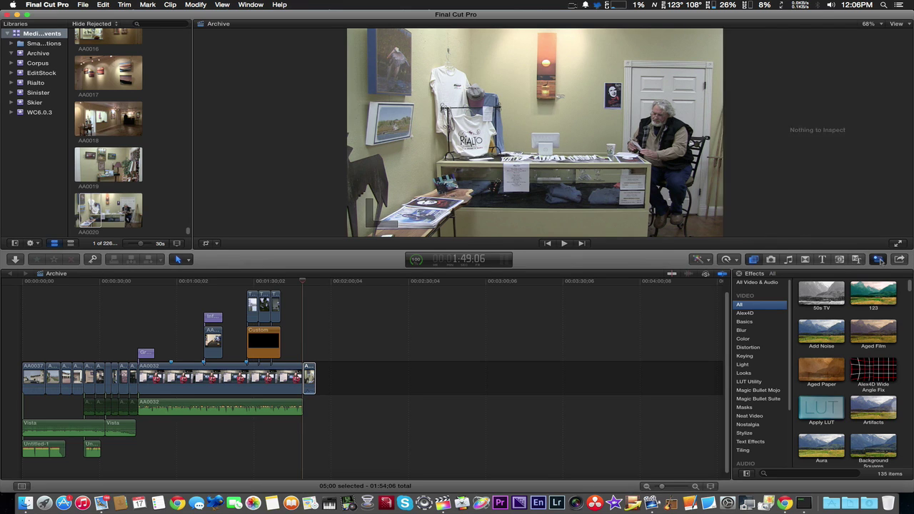
click(879, 260)
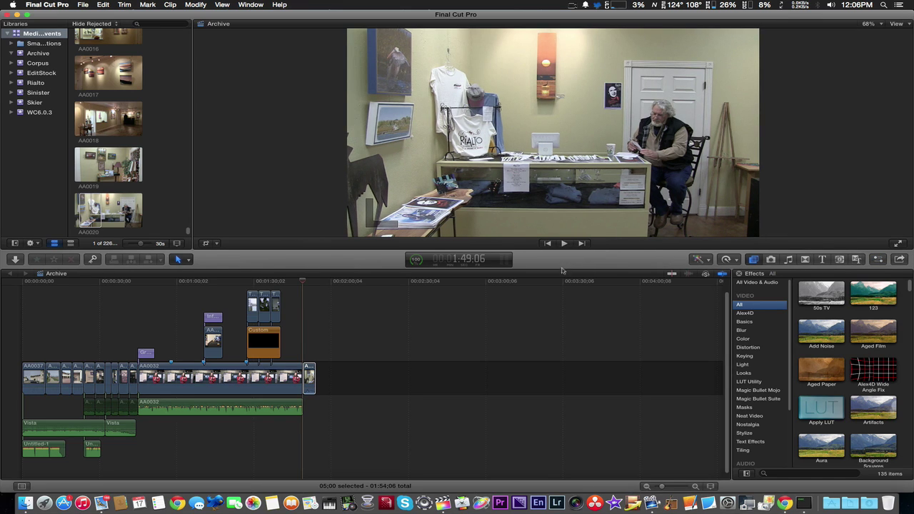
click(302, 282)
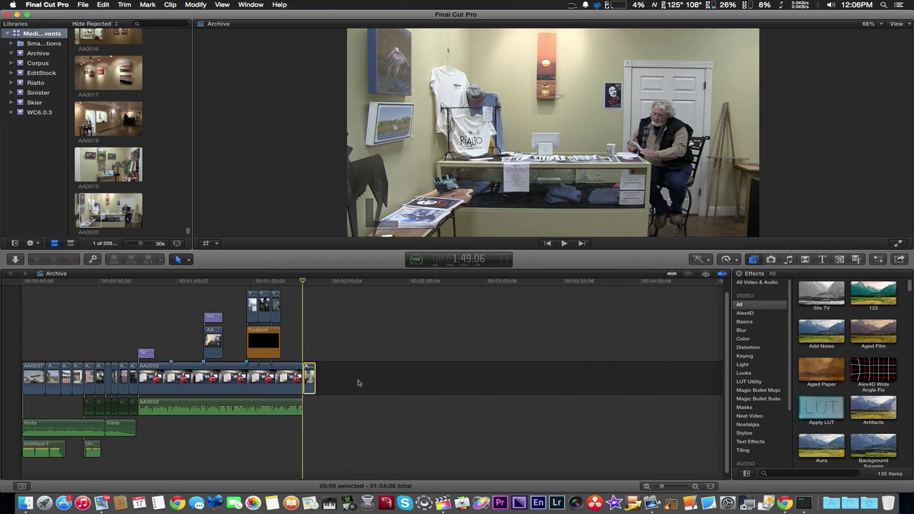
click(879, 260)
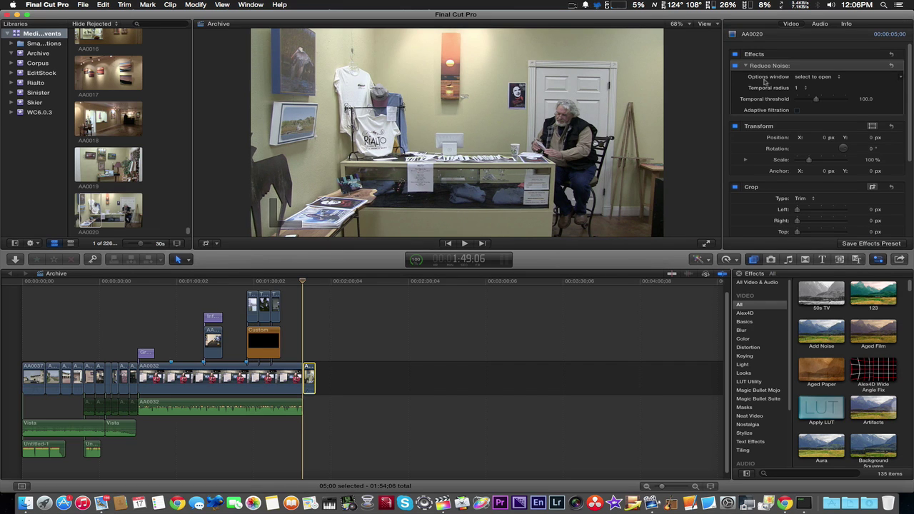
click(879, 260)
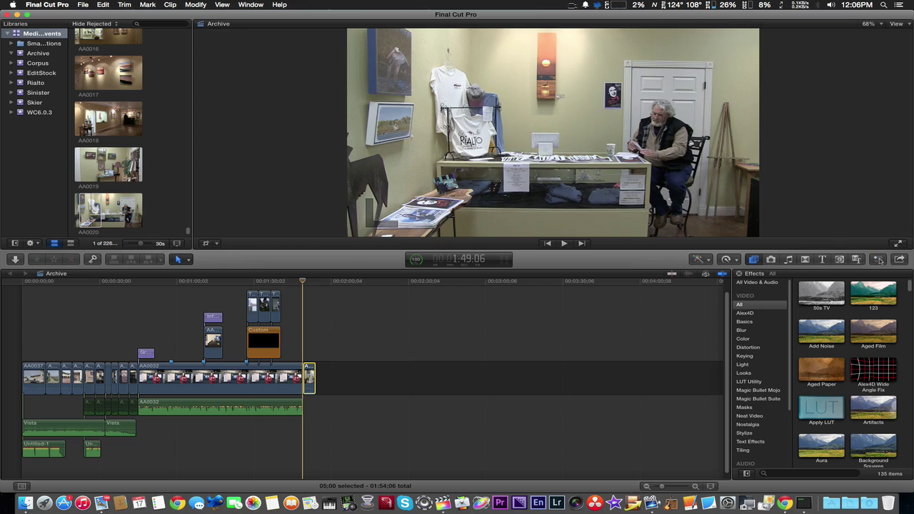
- Preview and apply the Color Correction effect from the Color category to clip AA0020
click(743, 339)
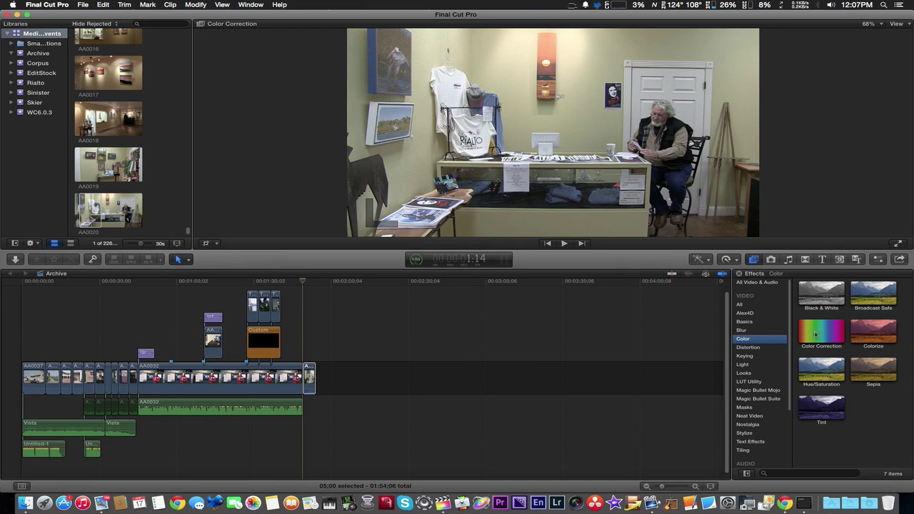
key(space)
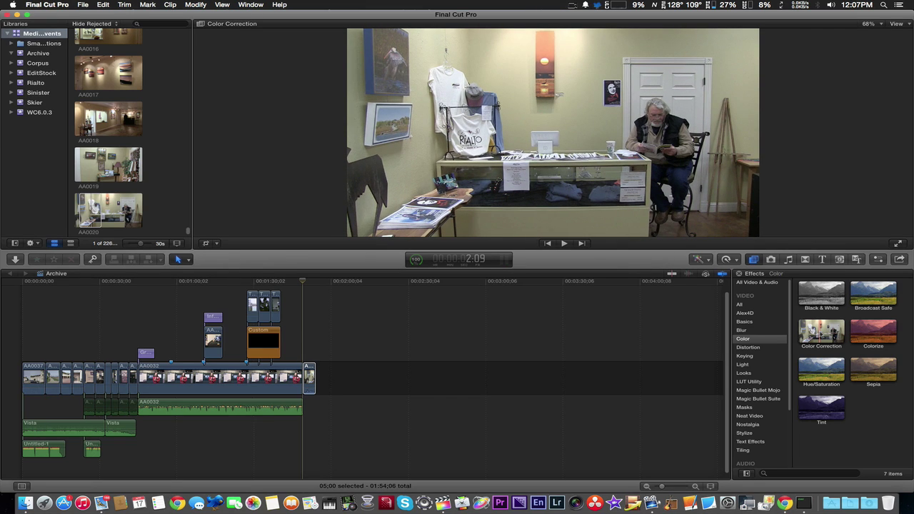
click(821, 331)
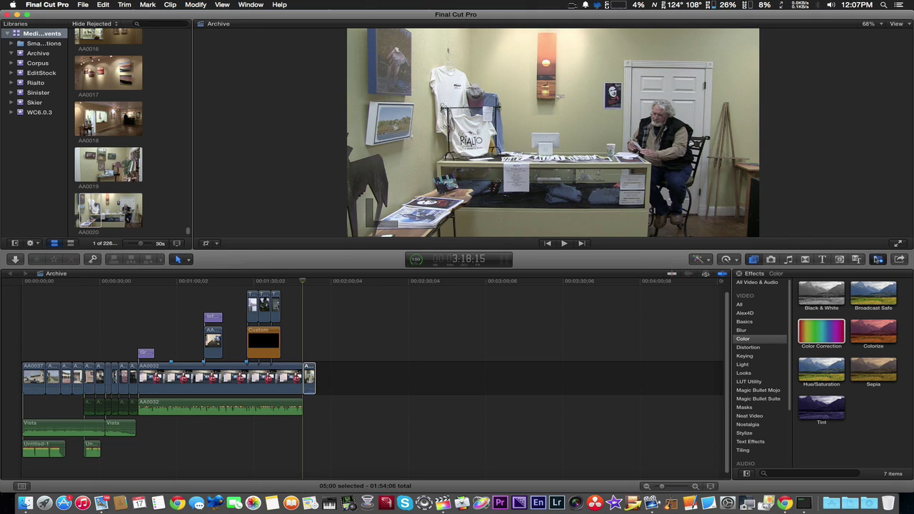
key(super+4)
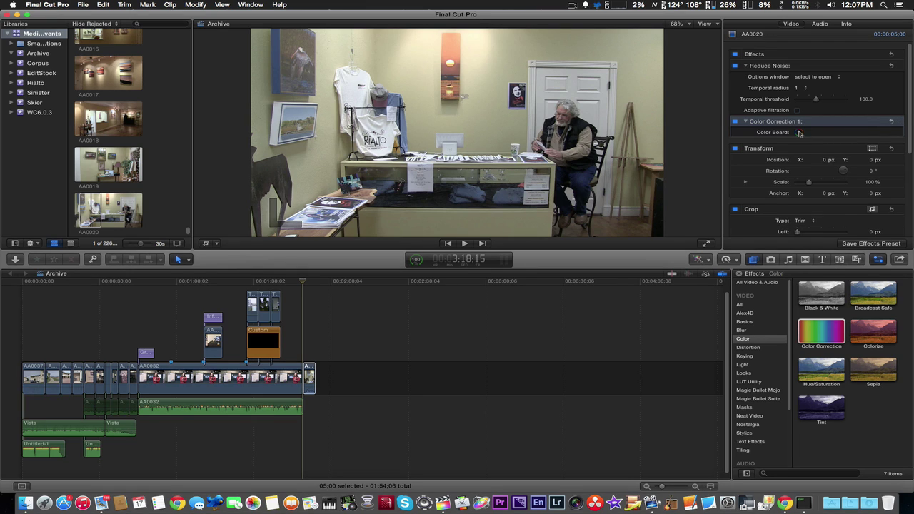
- Browse the Color Correction 1 Color Board's Saturation, Exposure and Color tabs, then return to the effects list
click(799, 132)
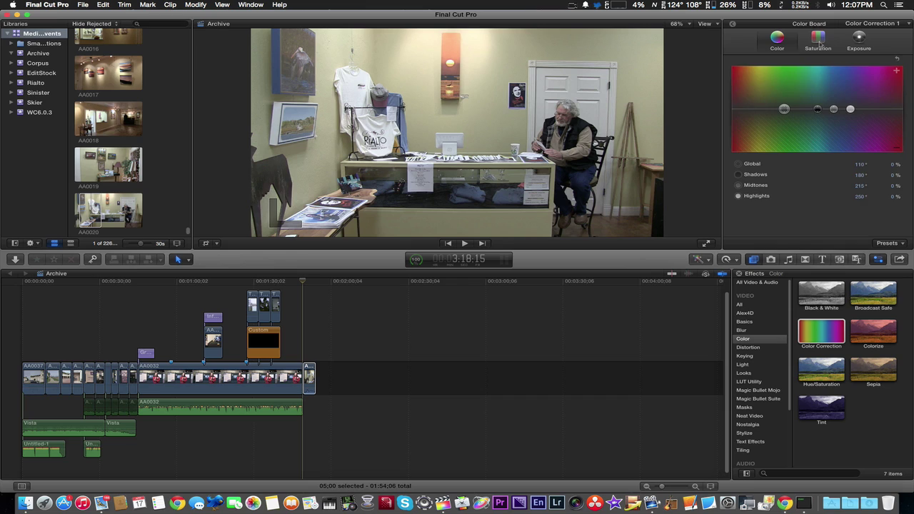
click(821, 40)
click(860, 41)
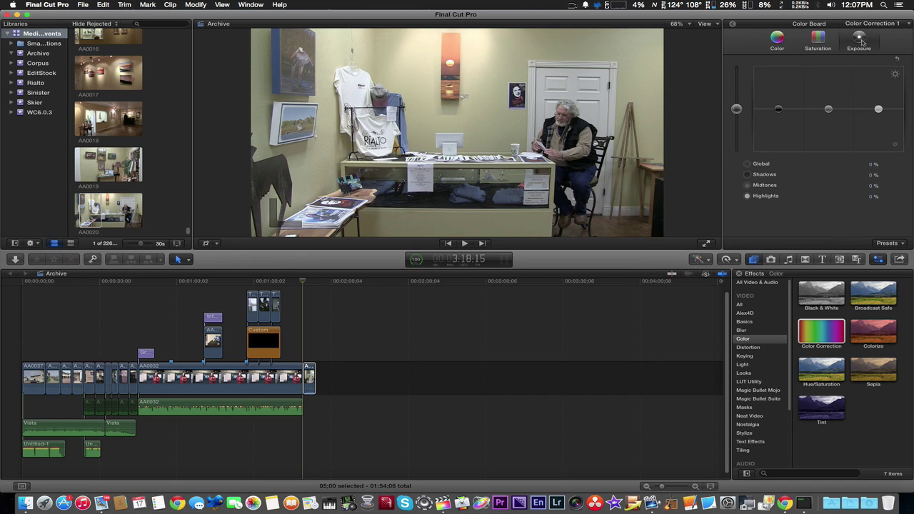
click(781, 43)
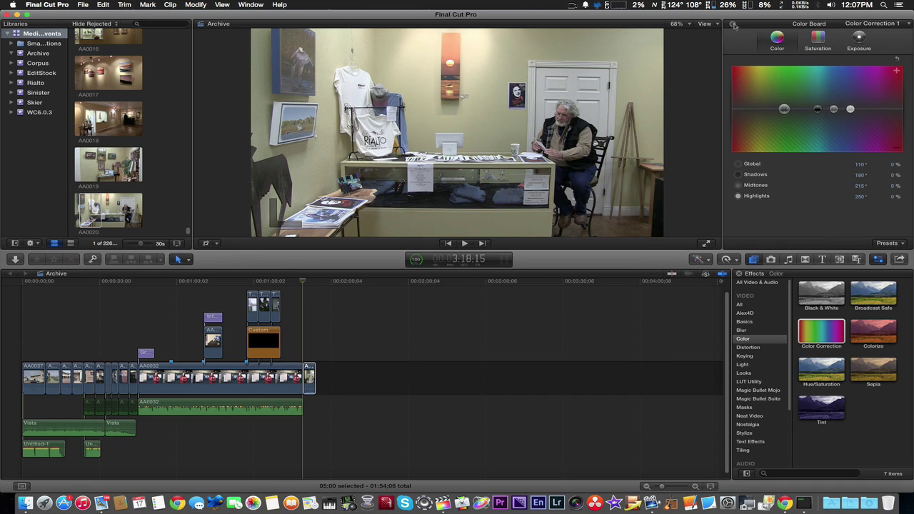
click(733, 25)
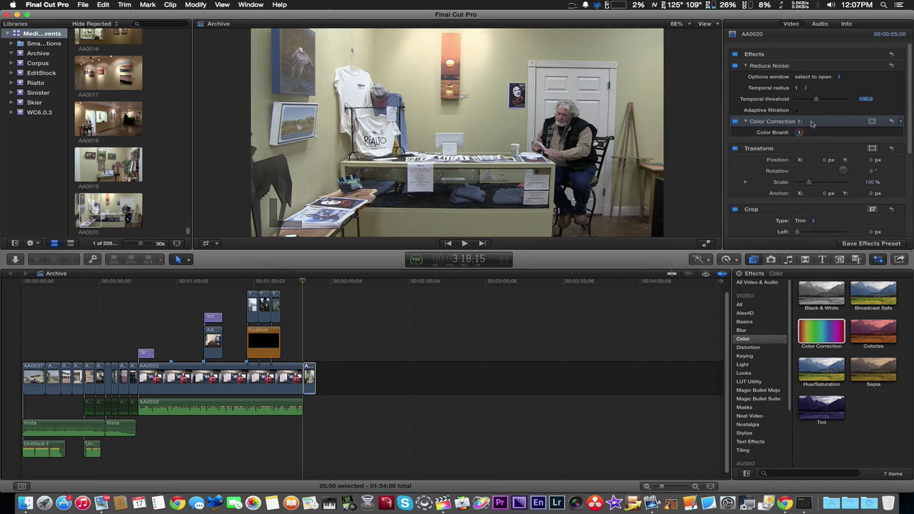
- Delete Color Correction 1 from the clip, then undo to restore it
click(785, 121)
key(Delete)
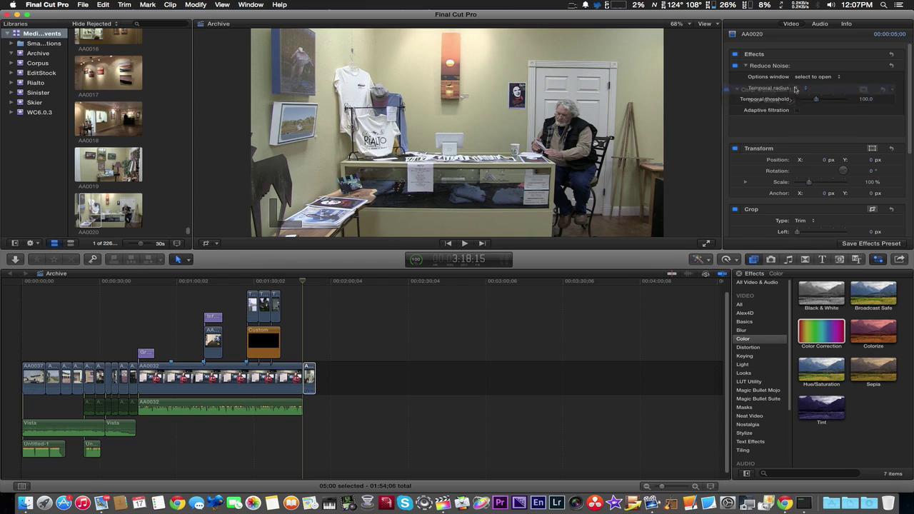
key(super+z)
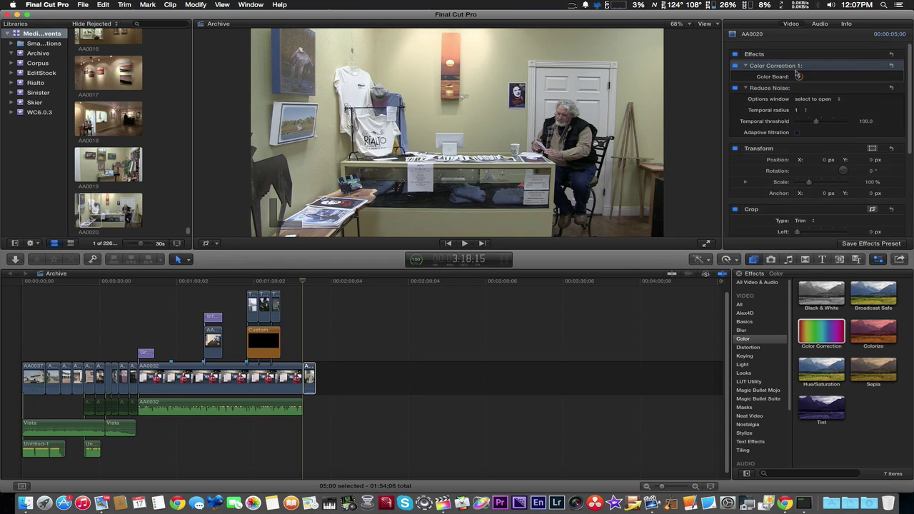
- Show the video scopes in the four-up layout: Luma, RGB Overlay, Vectorscope and RGB Parade
click(878, 260)
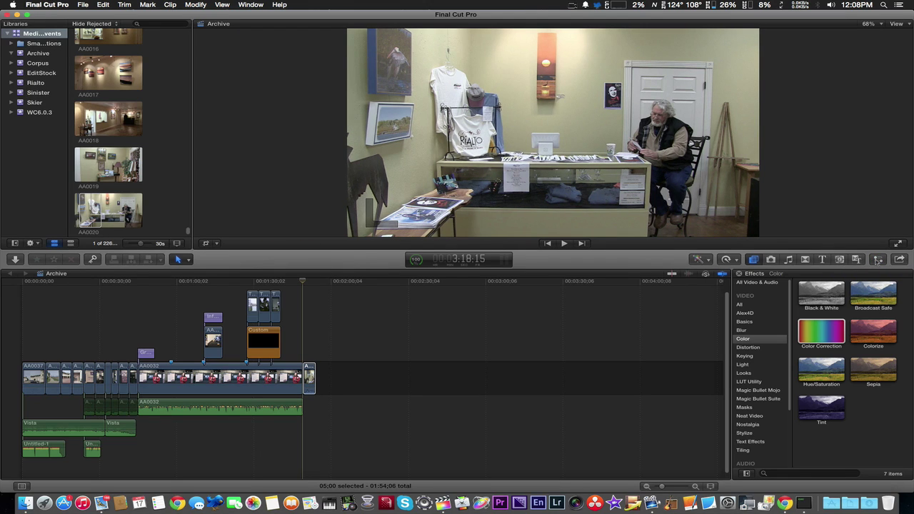
key(super+7)
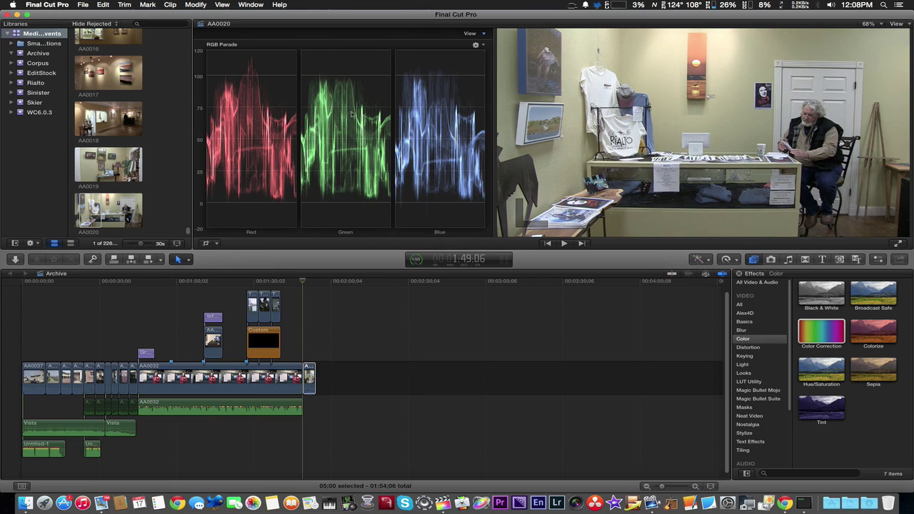
click(481, 45)
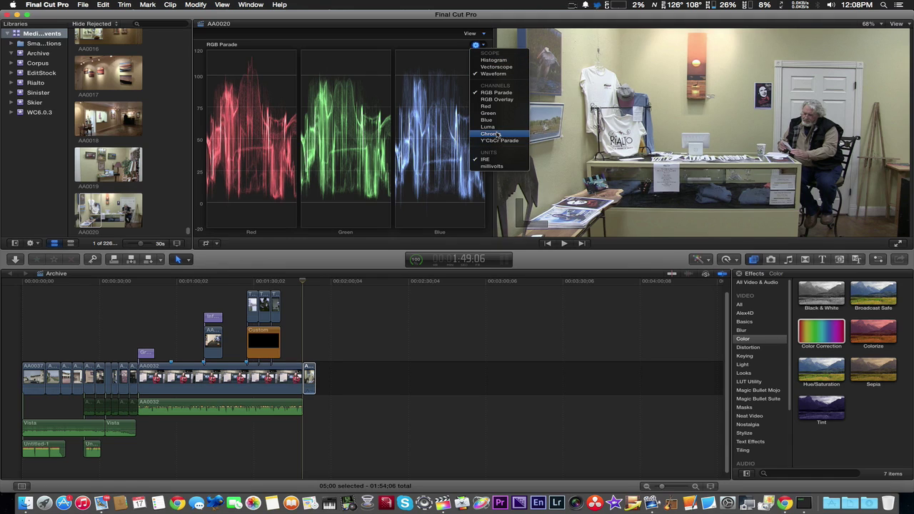
click(412, 49)
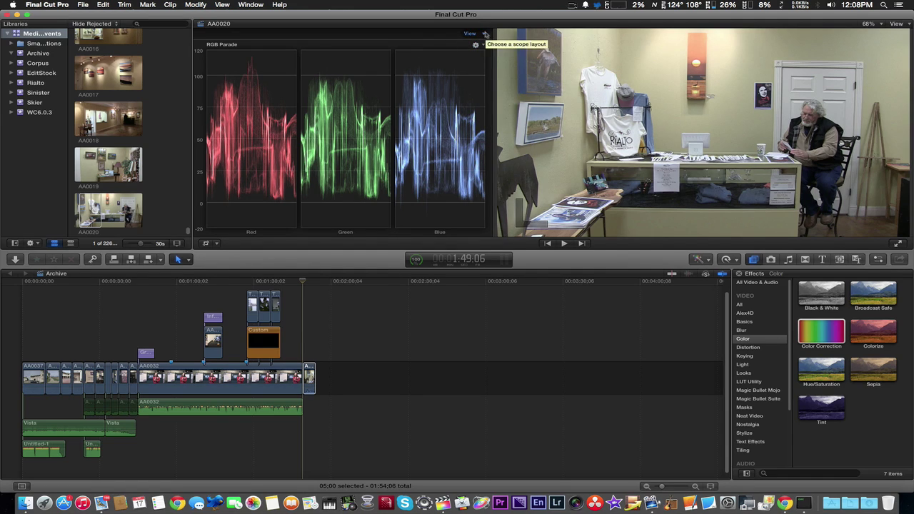
click(485, 34)
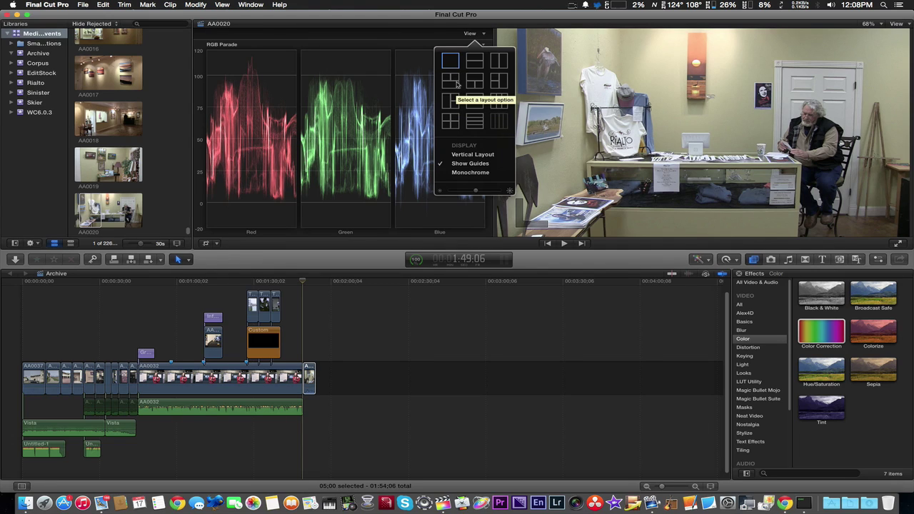
click(450, 122)
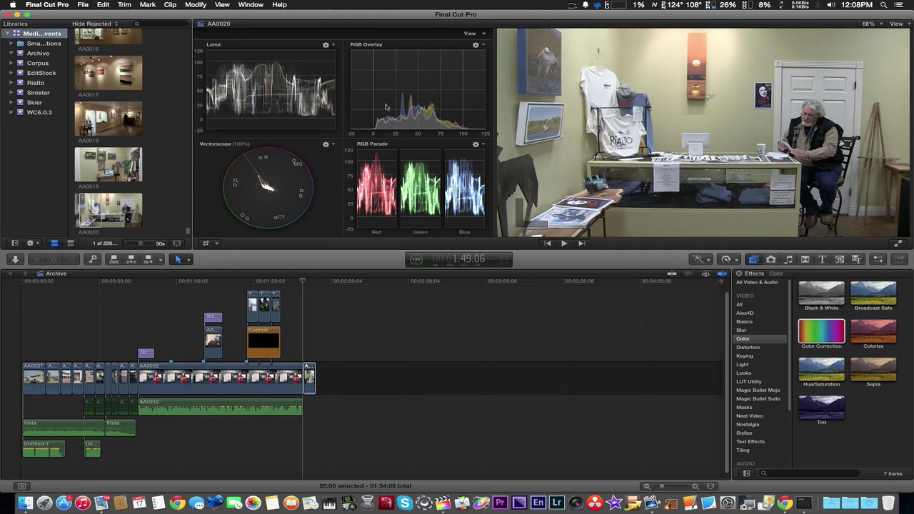
- Switch the video scopes to the two-up side-by-side layout
click(485, 46)
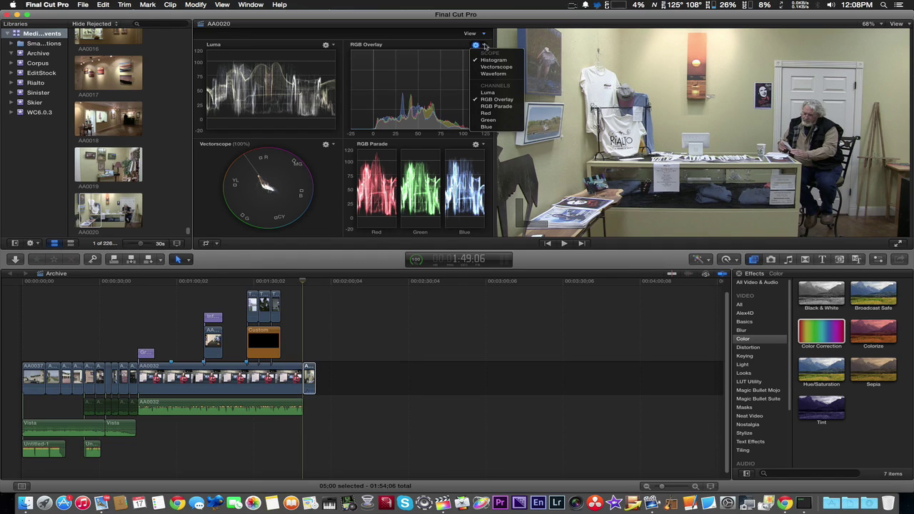
click(484, 46)
click(483, 34)
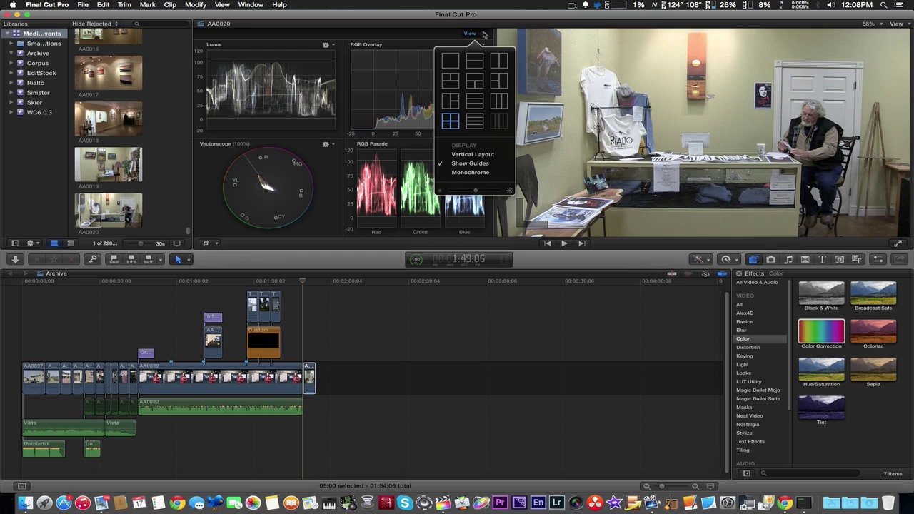
click(499, 61)
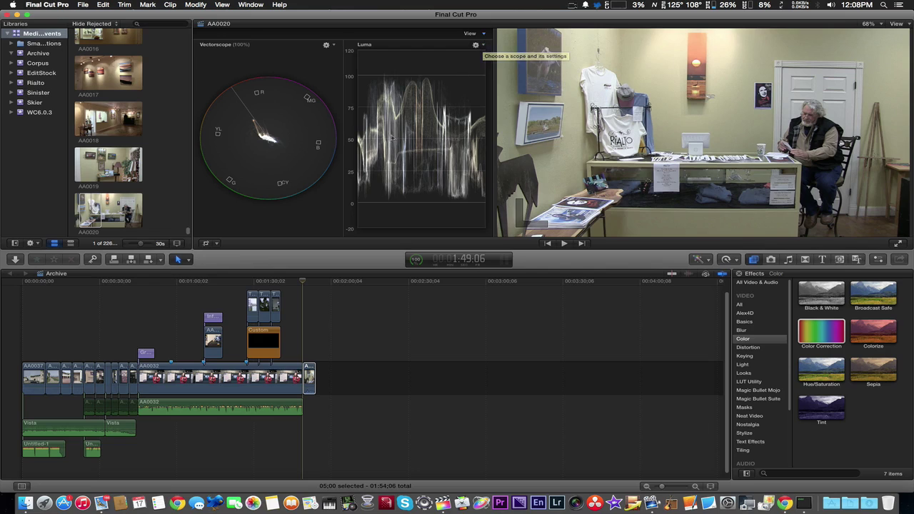
- Change the Vectorscope to a Histogram, then hide the video scopes with Cmd+7
click(483, 45)
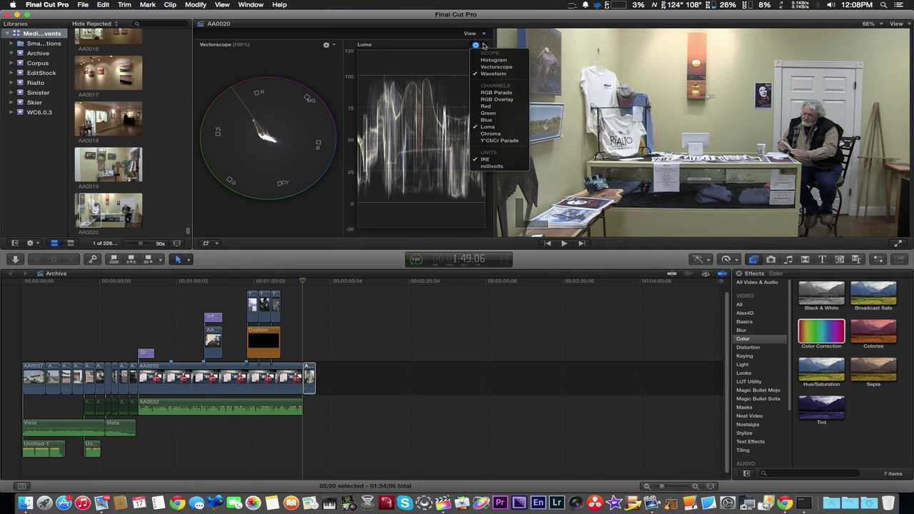
click(485, 45)
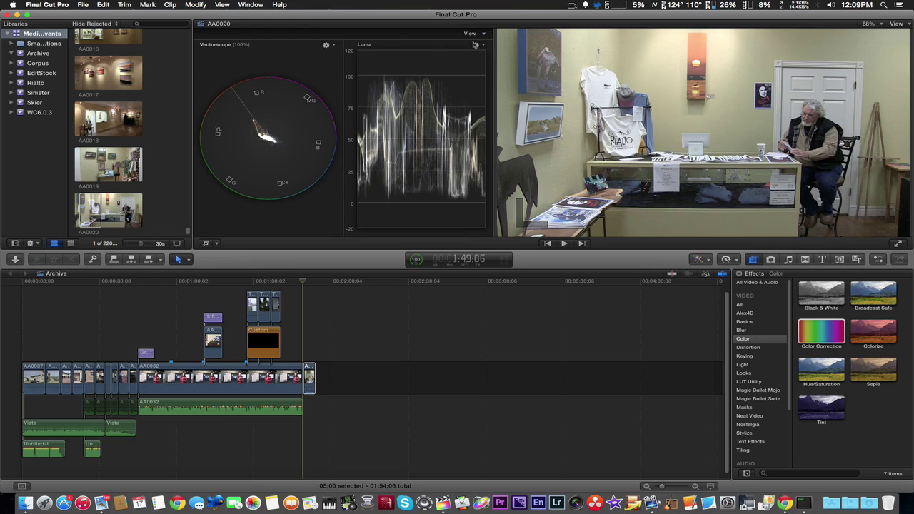
click(334, 47)
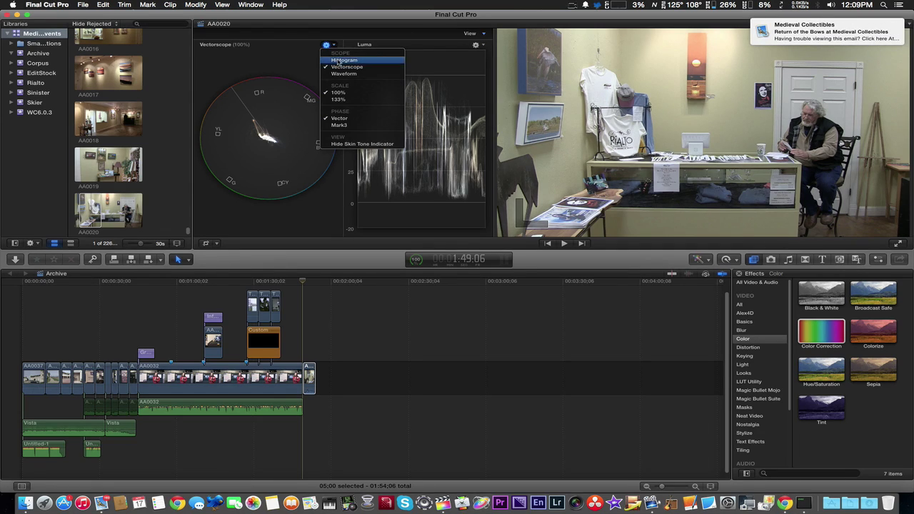
click(341, 60)
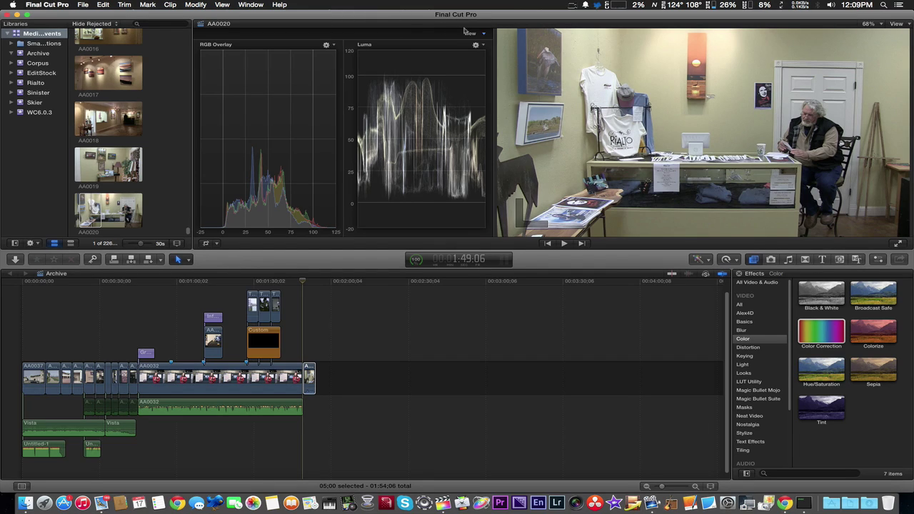
key(super+7)
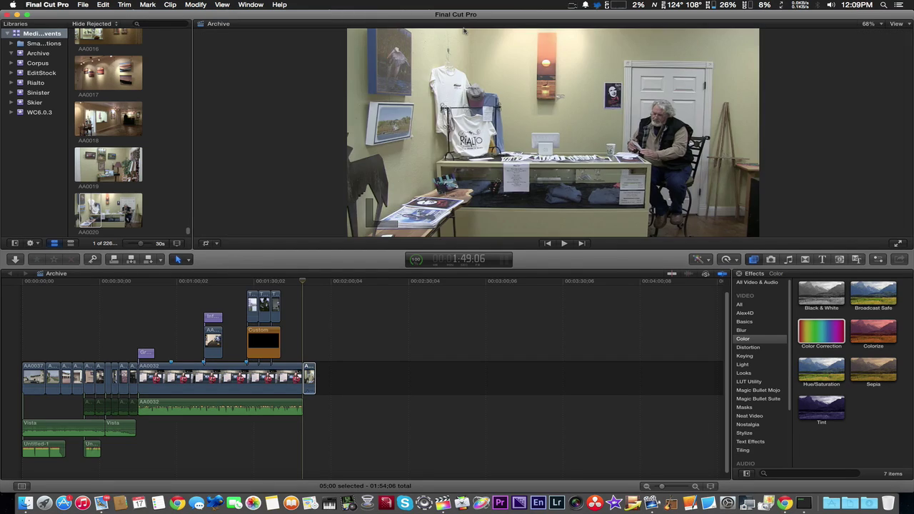
- Apply the Draw Mask effect from the Masks category to clip AA0020 and view it in the Inspector
click(744, 407)
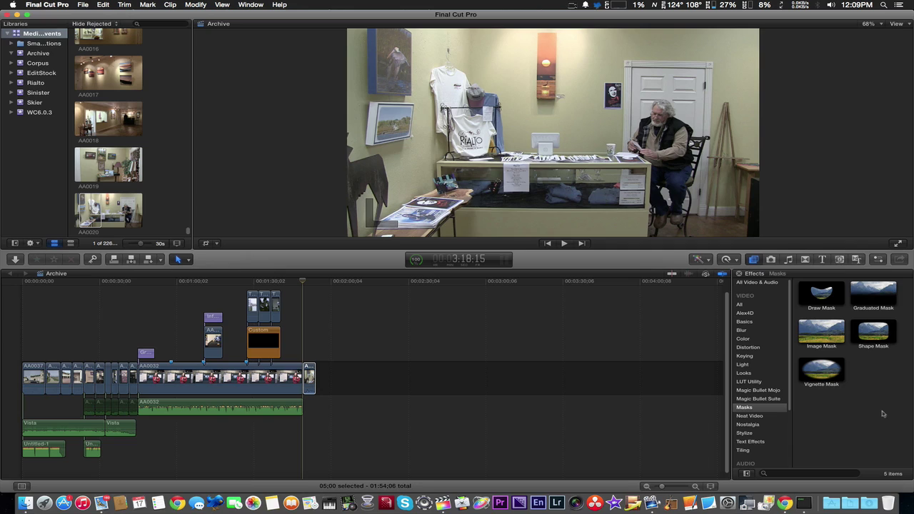
double_click(824, 296)
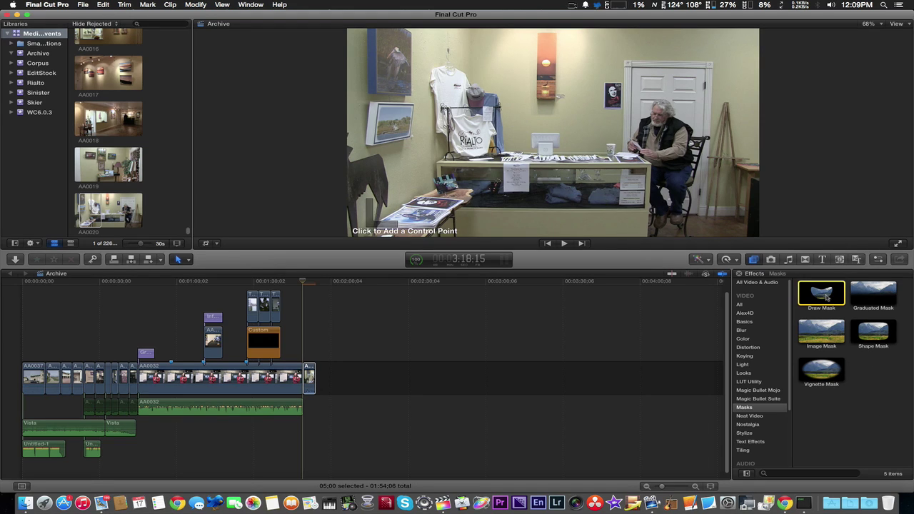
click(876, 260)
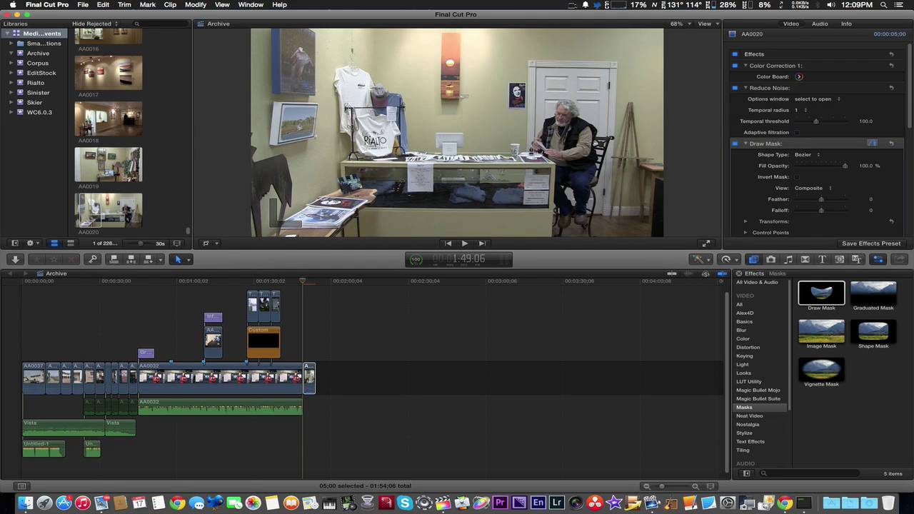
- Start a Draw Mask outline at the seated man's hands, tracing up and over his head
click(532, 144)
click(542, 120)
click(555, 118)
click(559, 109)
click(558, 102)
click(569, 103)
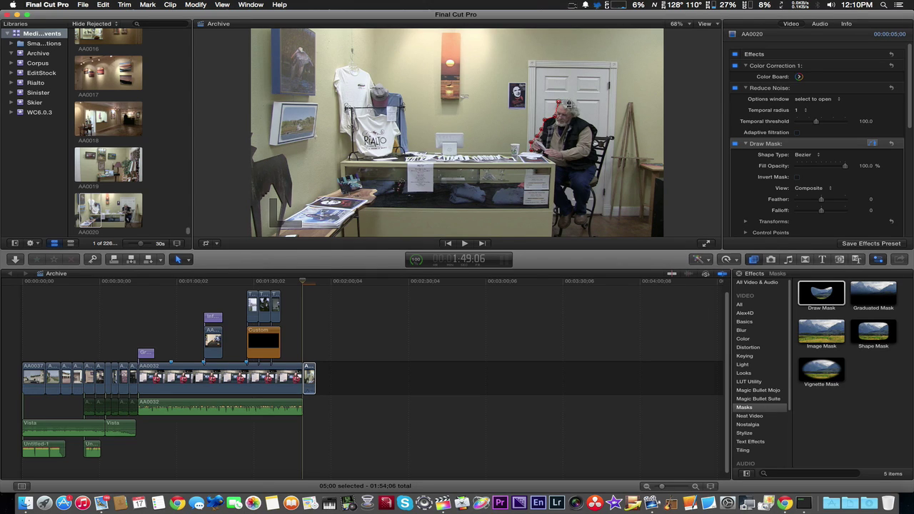
click(577, 109)
click(586, 119)
- Finish the mask down the man's shoulder, side and feet, then delete the Draw Mask effect
click(596, 132)
click(596, 145)
click(597, 169)
click(596, 182)
click(586, 229)
click(555, 228)
click(555, 166)
click(531, 154)
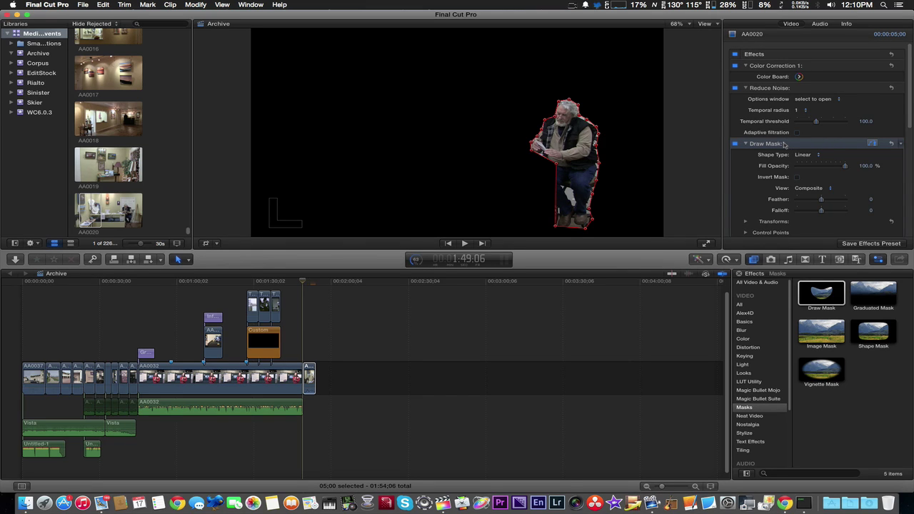
key(Delete)
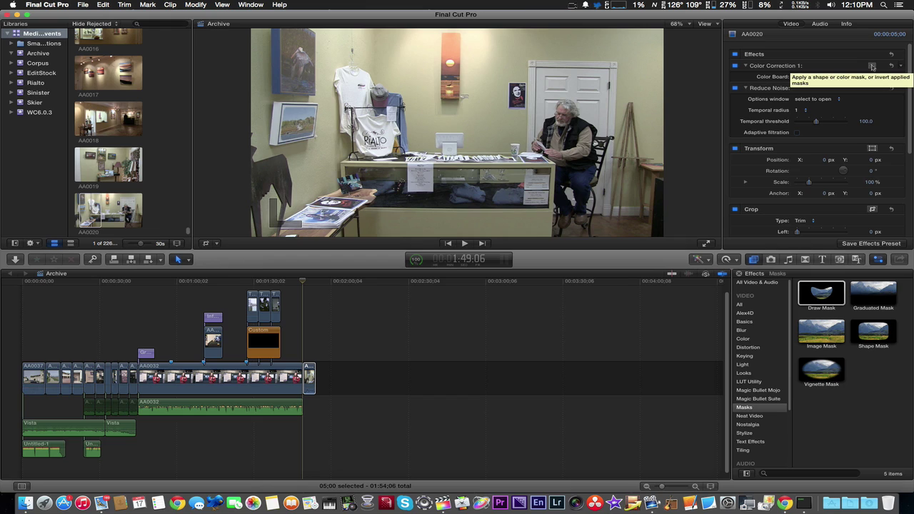
- Dismiss Color Correction's mask options without adding a mask, then close the Inspector
click(872, 65)
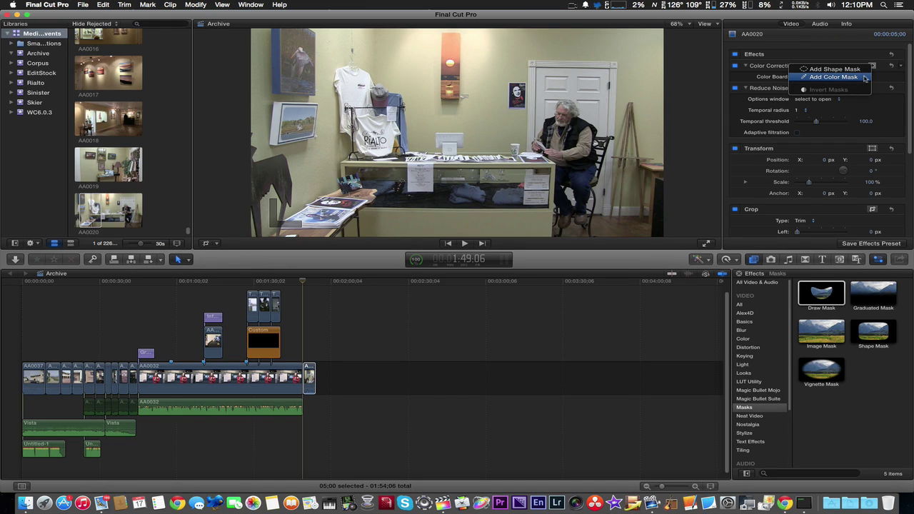
click(633, 266)
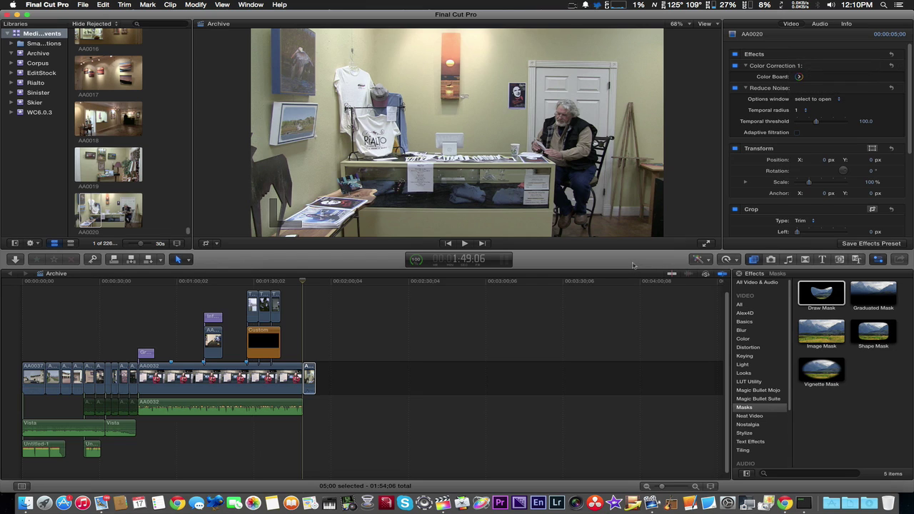
click(879, 260)
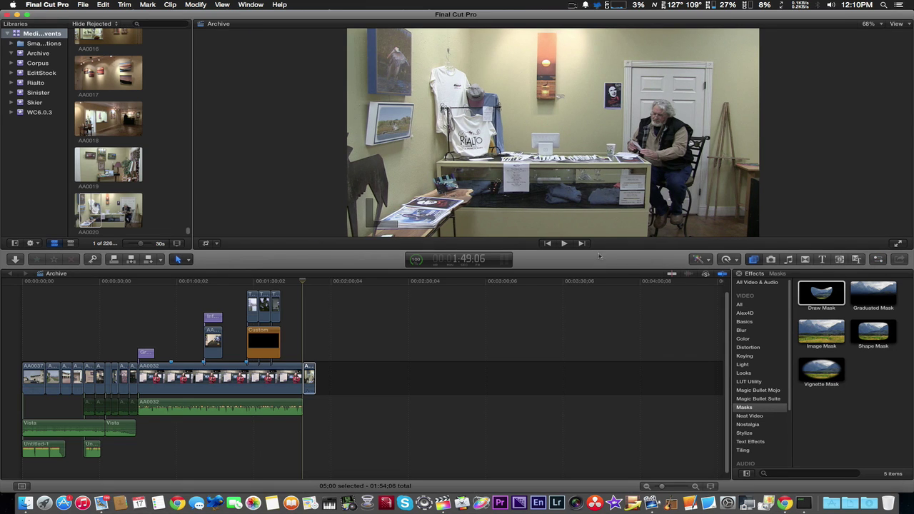